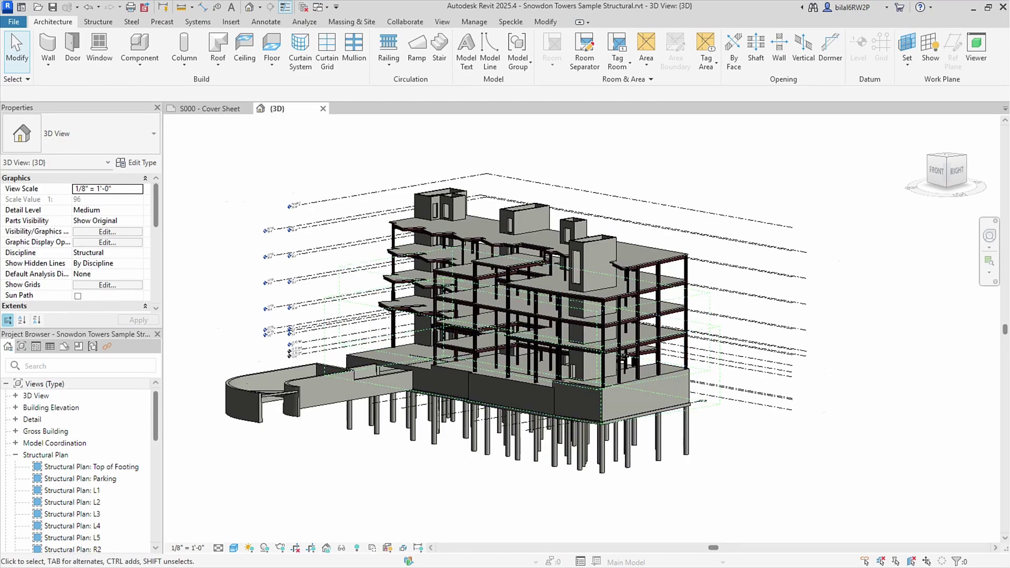
Step: Browse the File menu's available CAD export formats
{"action": "scroll", "coordinate": [524, 253], "scroll_direction": "up", "scroll_amount": 5}
{"action": "scroll", "coordinate": [583, 330], "scroll_direction": "up", "scroll_amount": 2}
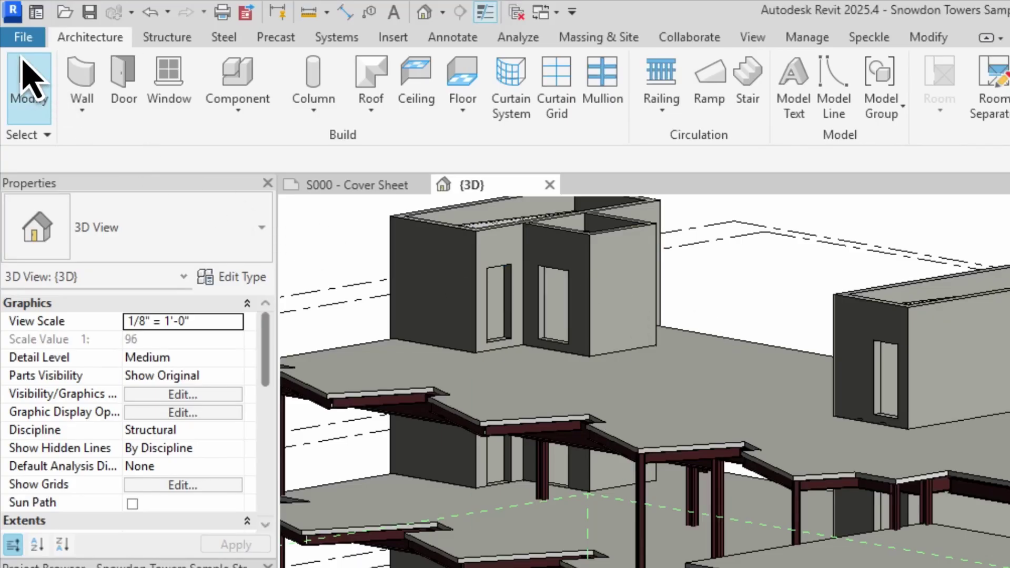
{"action": "left_click", "coordinate": [23, 38]}
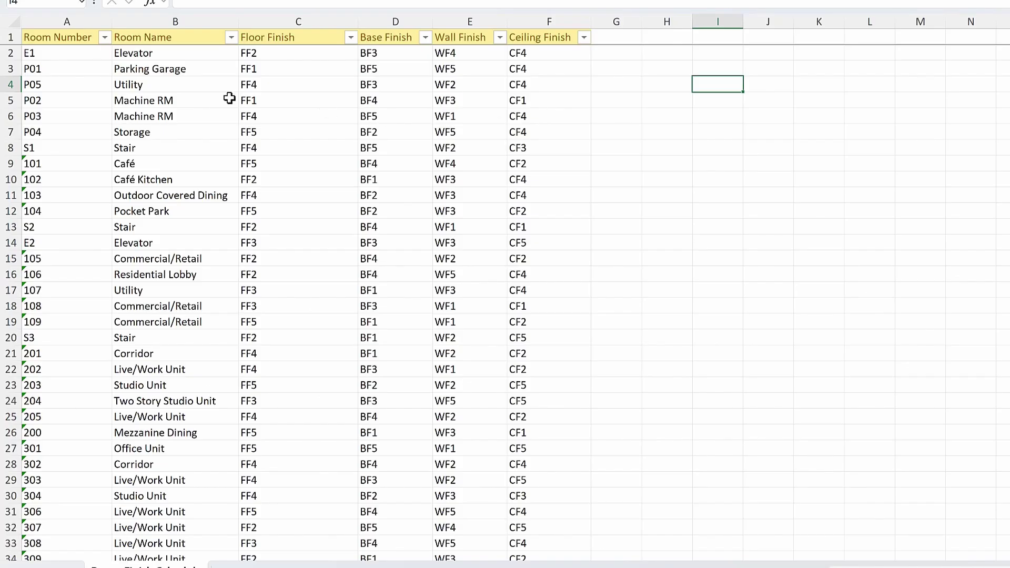
{"action": "left_click_drag", "start_coordinate": [63, 53], "coordinate": [536, 529]}
{"action": "scroll", "coordinate": [355, 419], "scroll_direction": "up", "scroll_amount": 8}
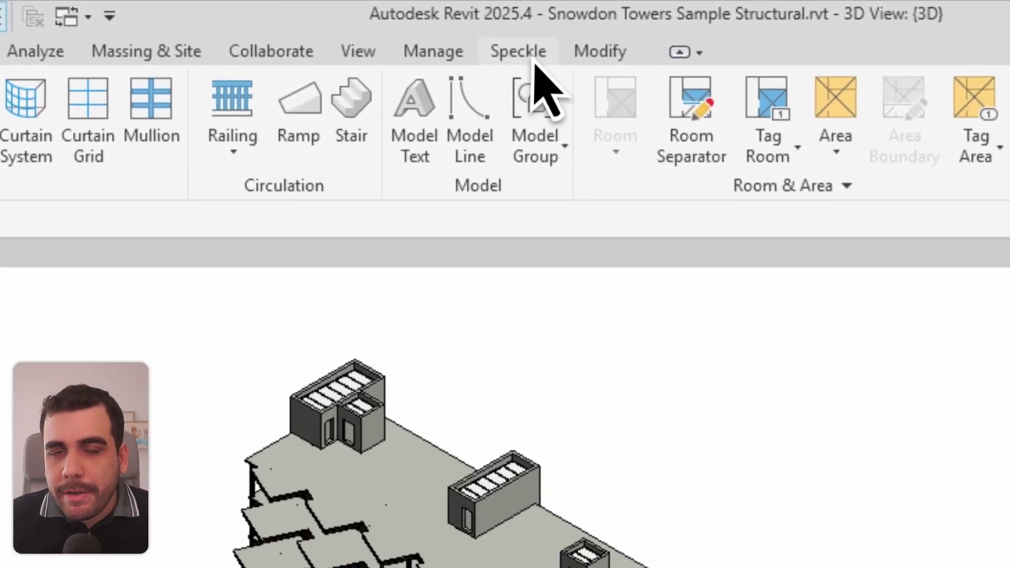
Step: Start a Speckle (Beta) publish and create the new project 'Snowdon Tower'
{"action": "left_click", "coordinate": [530, 65]}
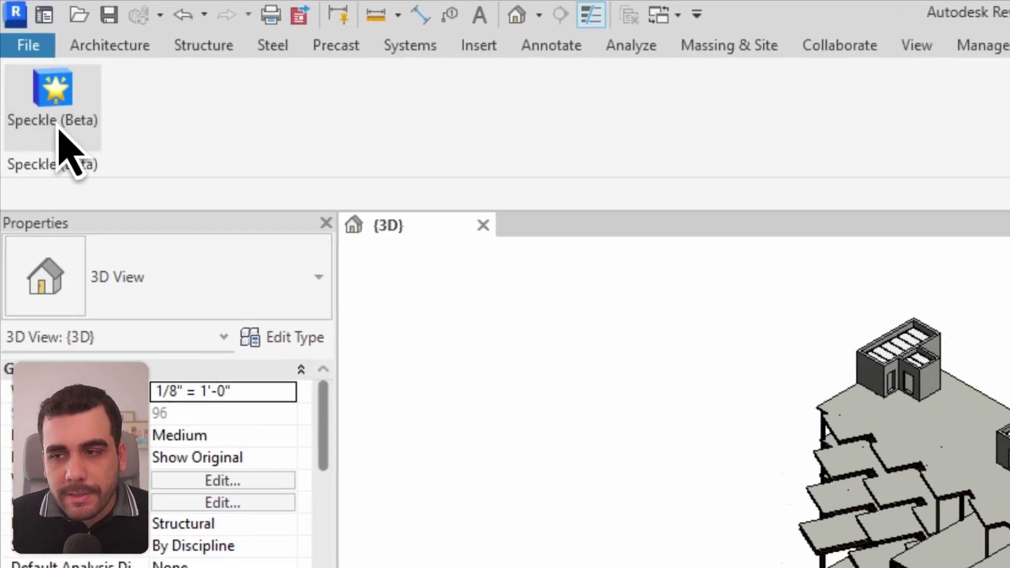
{"action": "left_click", "coordinate": [69, 153]}
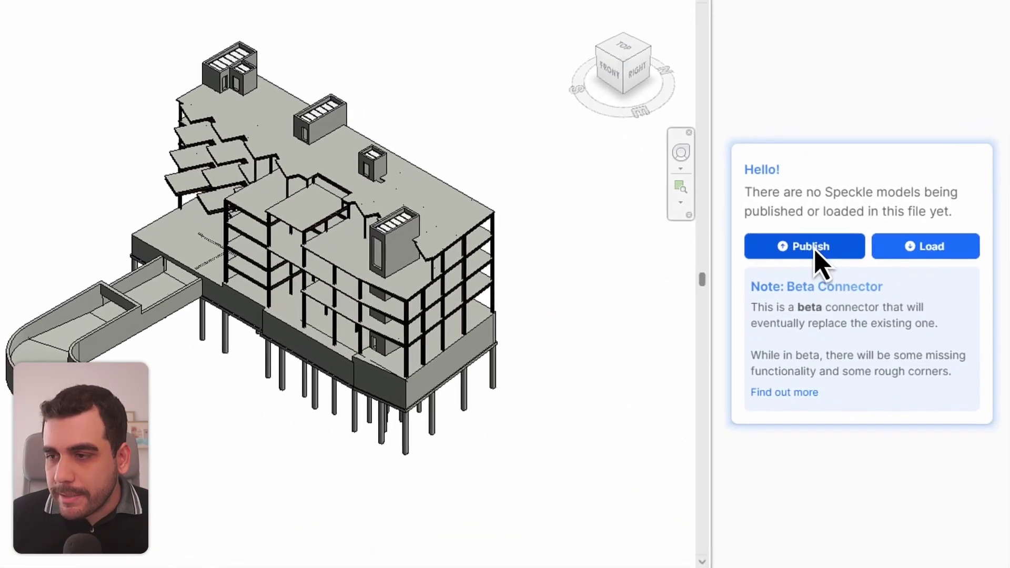
{"action": "left_click", "coordinate": [816, 252]}
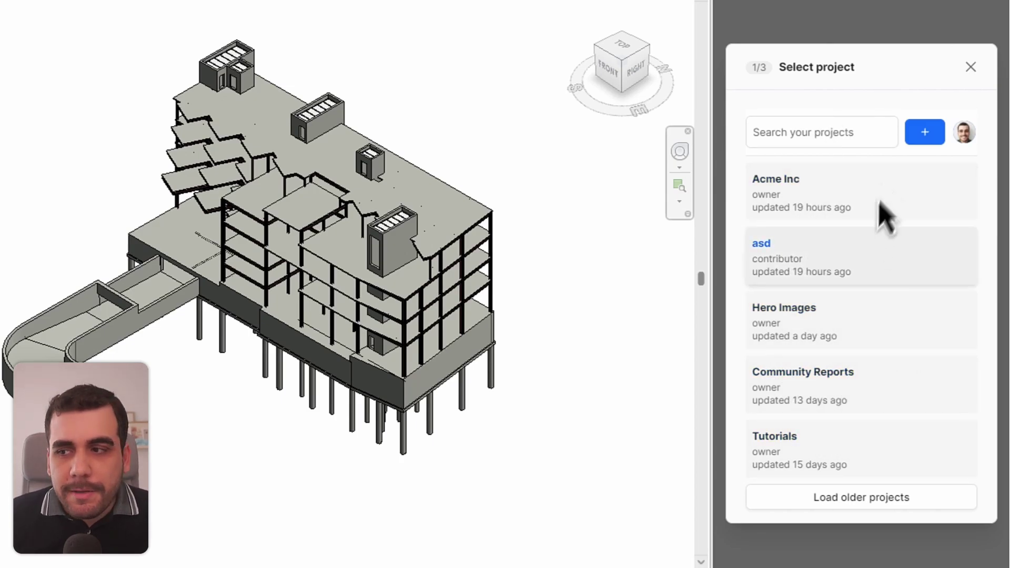
{"action": "left_click", "coordinate": [925, 133]}
{"action": "left_click", "coordinate": [823, 275]}
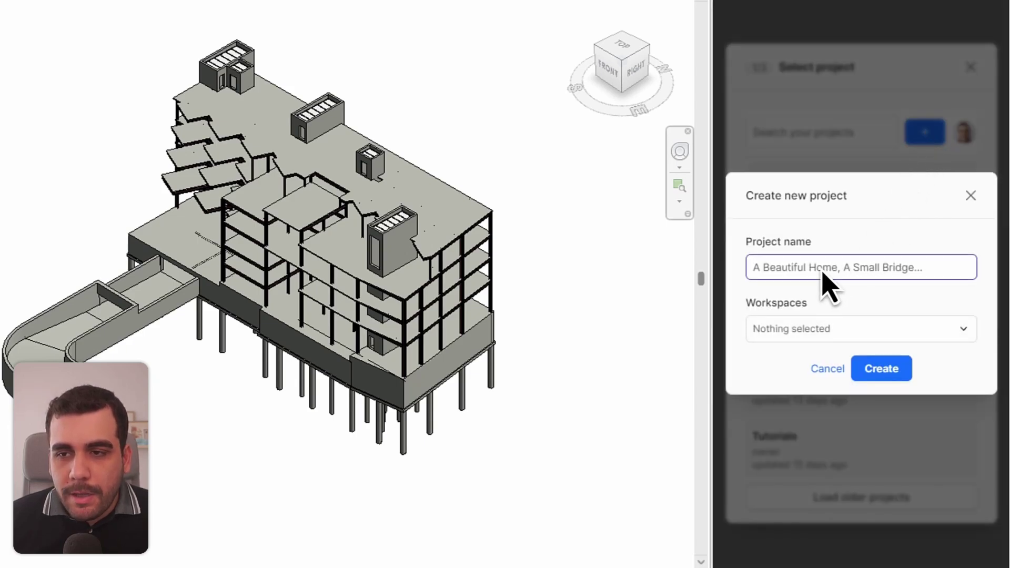
{"action": "type", "text": "Snowdon Tower"}
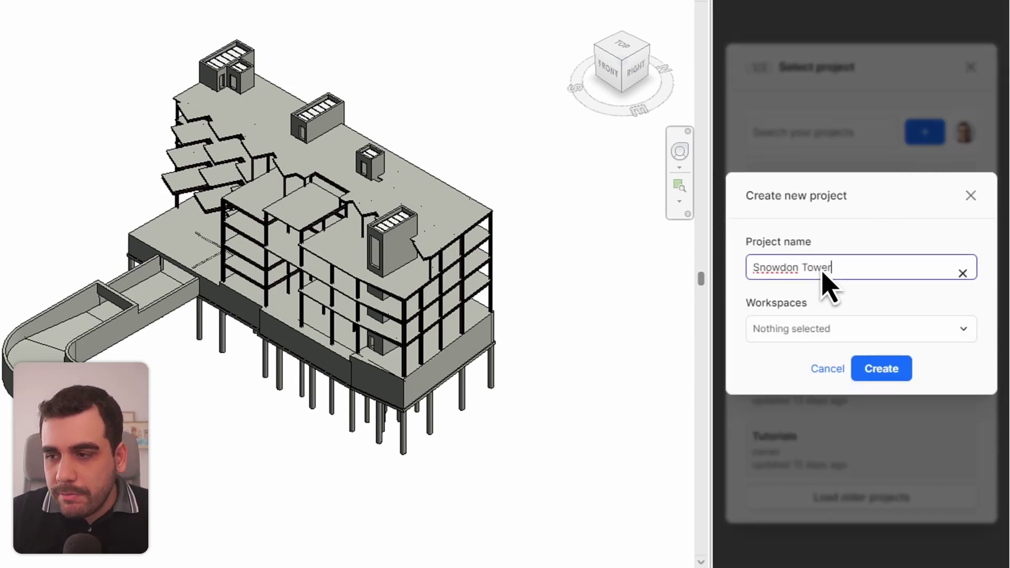
{"action": "left_click", "coordinate": [881, 369]}
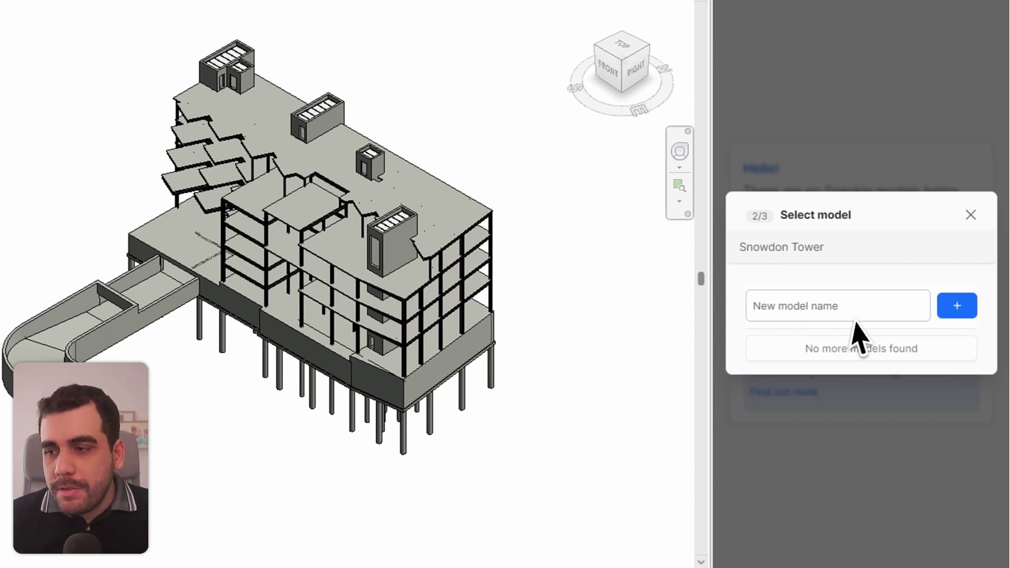
Step: Create a new model named 'structural' in the Snowdon Tower project
{"action": "left_click", "coordinate": [961, 313]}
{"action": "left_click", "coordinate": [800, 288]}
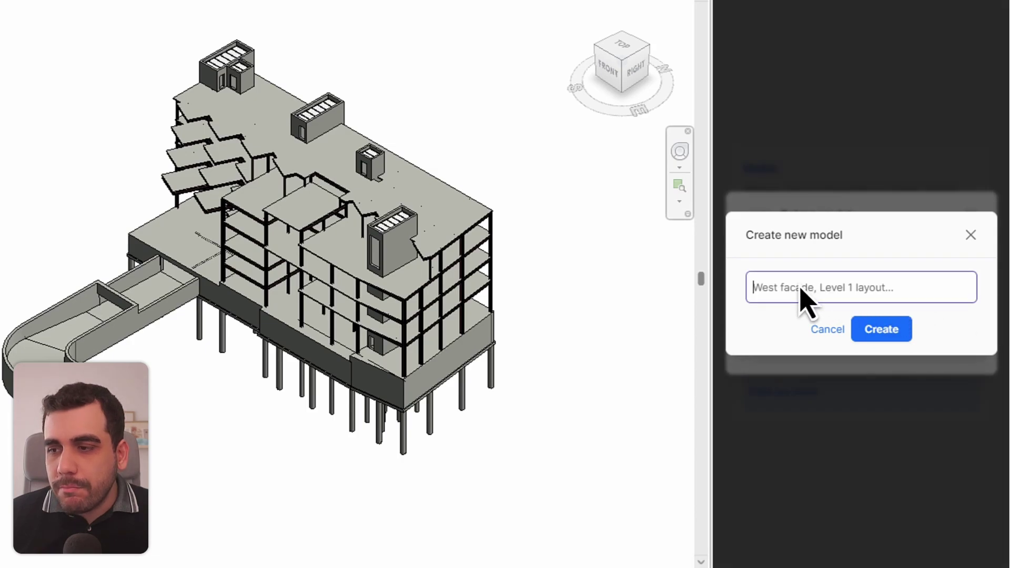
{"action": "type", "text": "structural"}
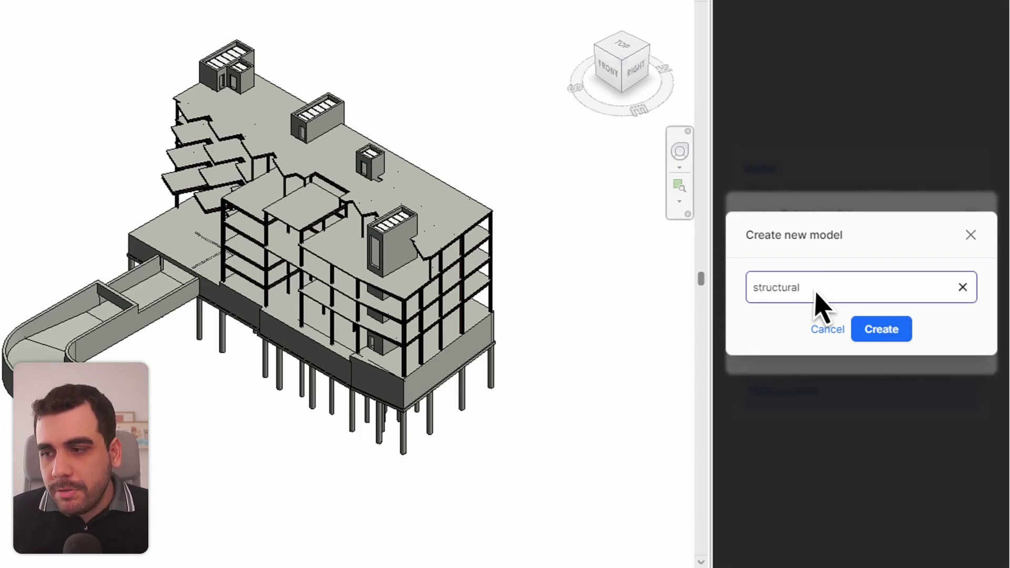
{"action": "left_click", "coordinate": [877, 334]}
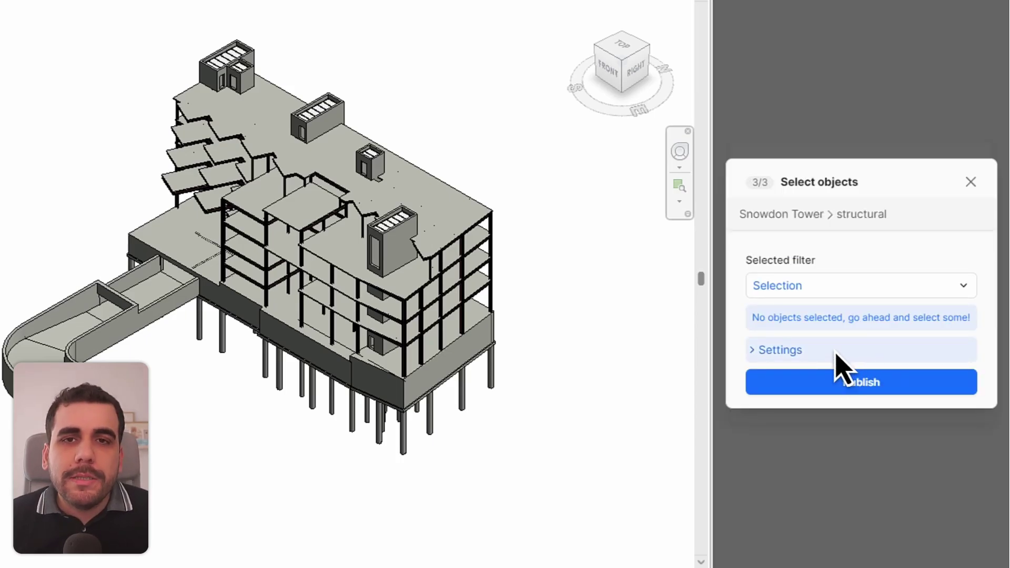
Step: Window-select all 1372 building elements, publish them, and view the version in the web viewer
{"action": "left_click_drag", "start_coordinate": [539, 10], "coordinate": [101, 464]}
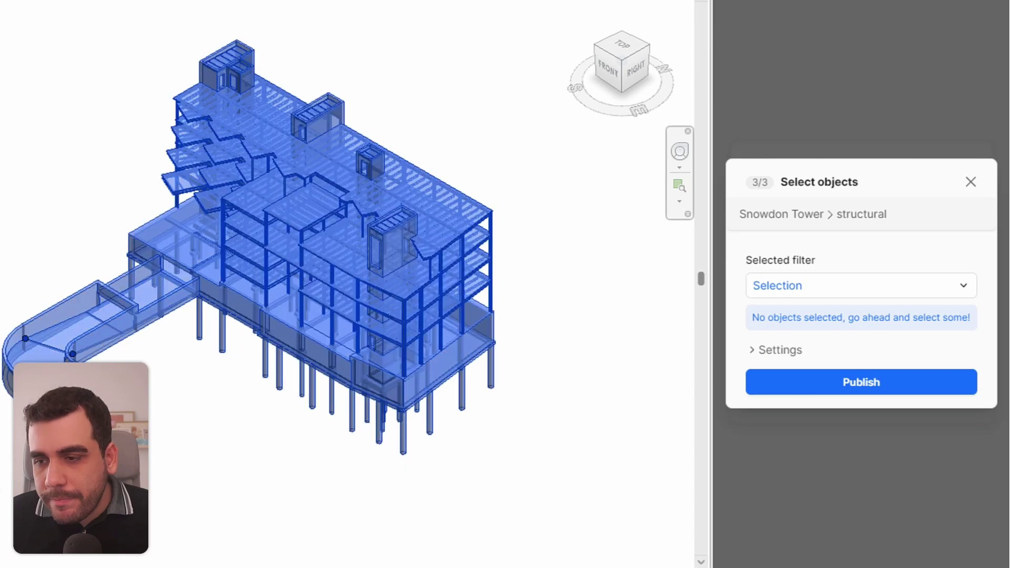
{"action": "left_click", "coordinate": [878, 389]}
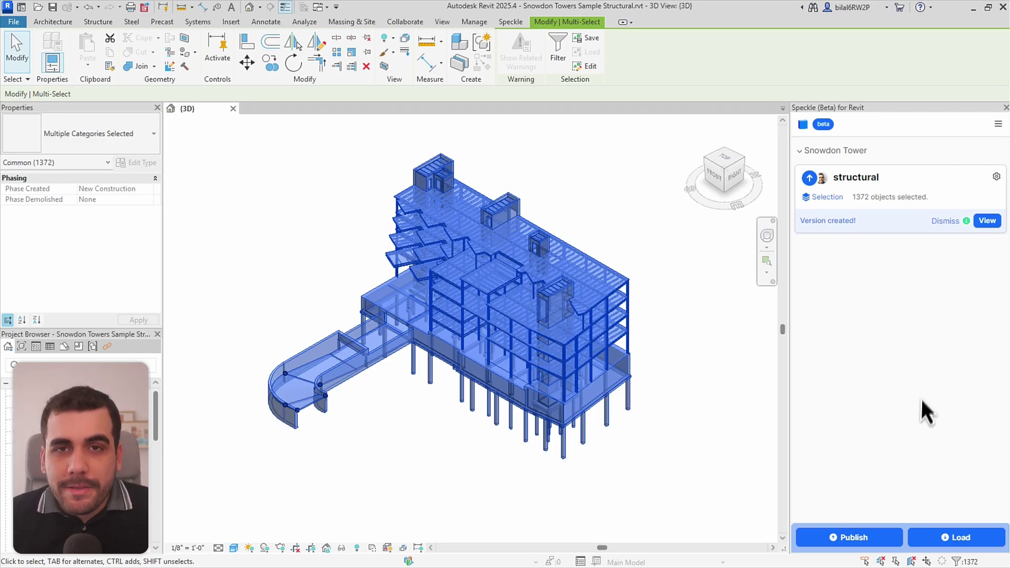
{"action": "left_click", "coordinate": [987, 221]}
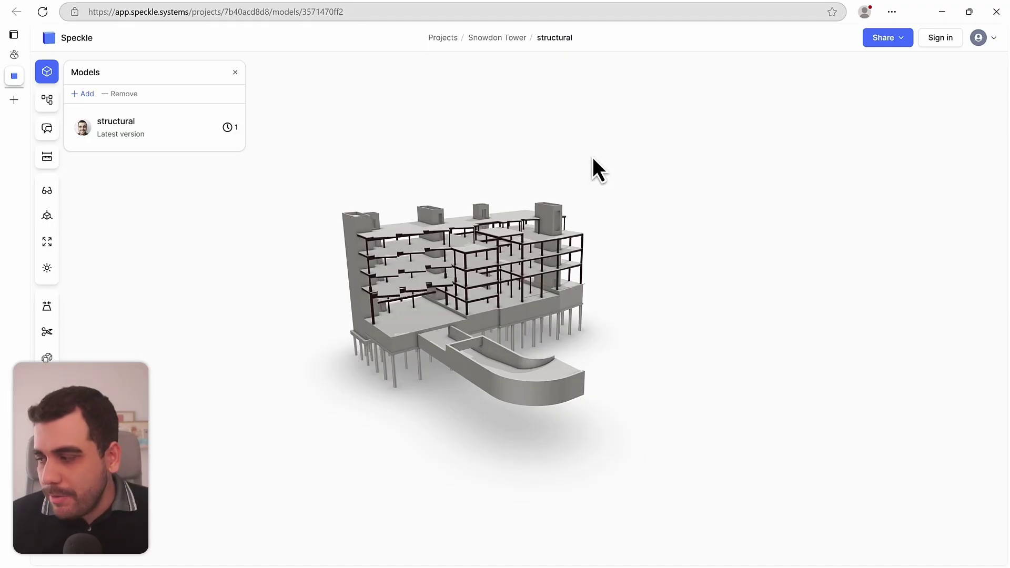
Step: Copy the structural model's Speckle share link and switch to the empty Power BI report
{"action": "left_click", "coordinate": [351, 16]}
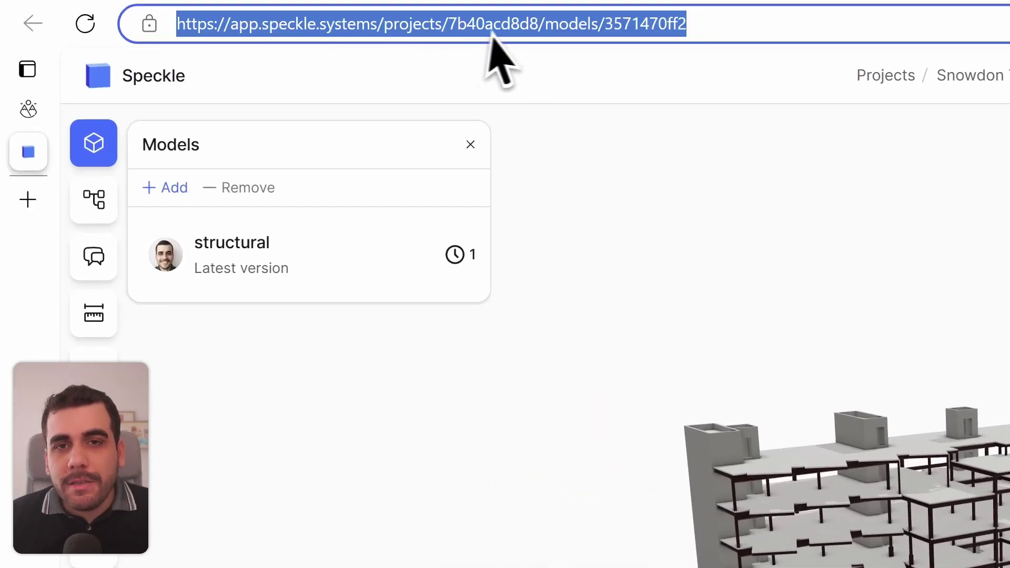
{"action": "left_click", "coordinate": [751, 84]}
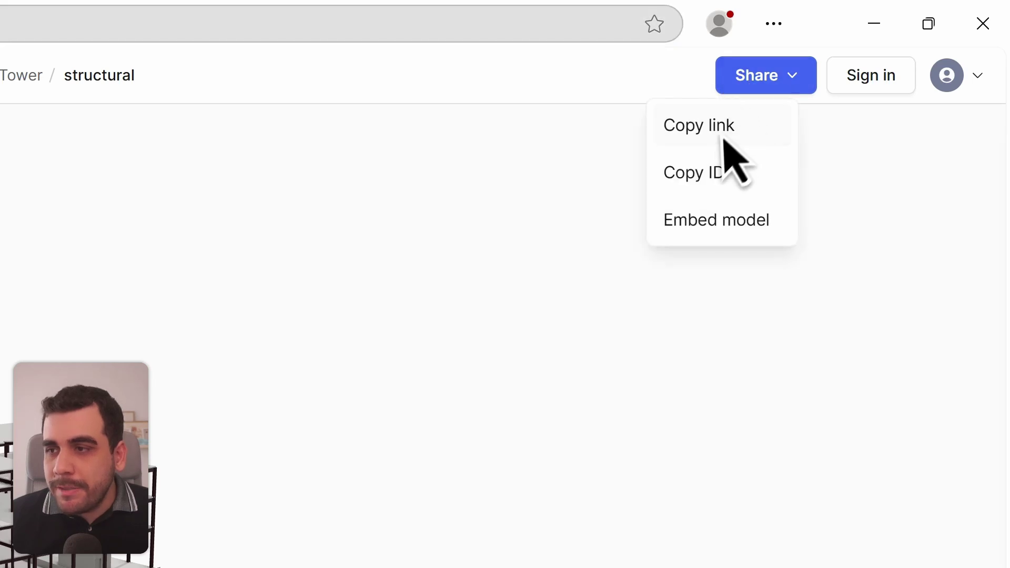
{"action": "left_click", "coordinate": [705, 140]}
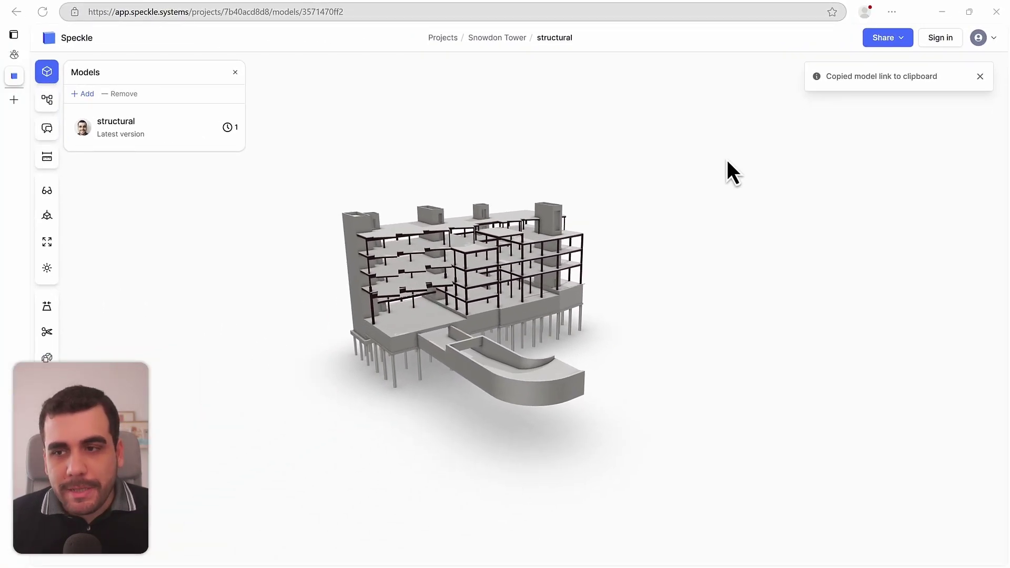
{"action": "key", "text": "alt+Tab"}
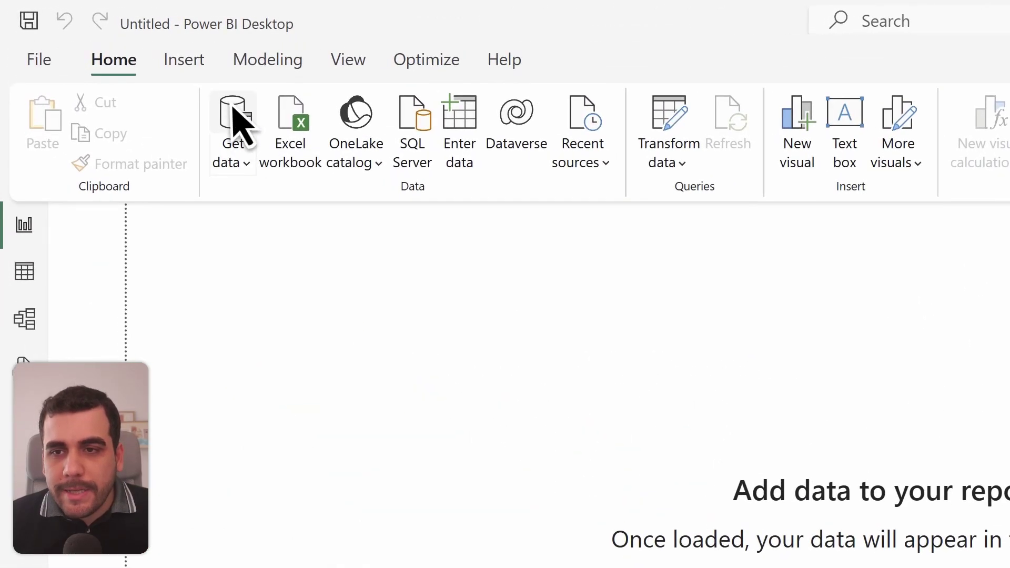
Step: Choose the Connect to Speckle (Beta) data source in Get Data
{"action": "left_click", "coordinate": [233, 114]}
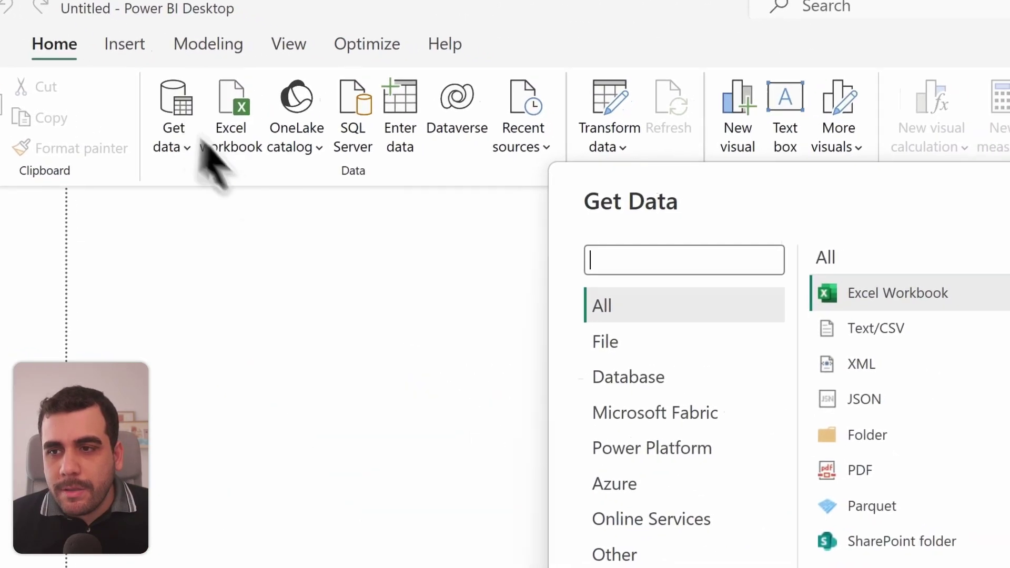
{"action": "type", "text": "speckle"}
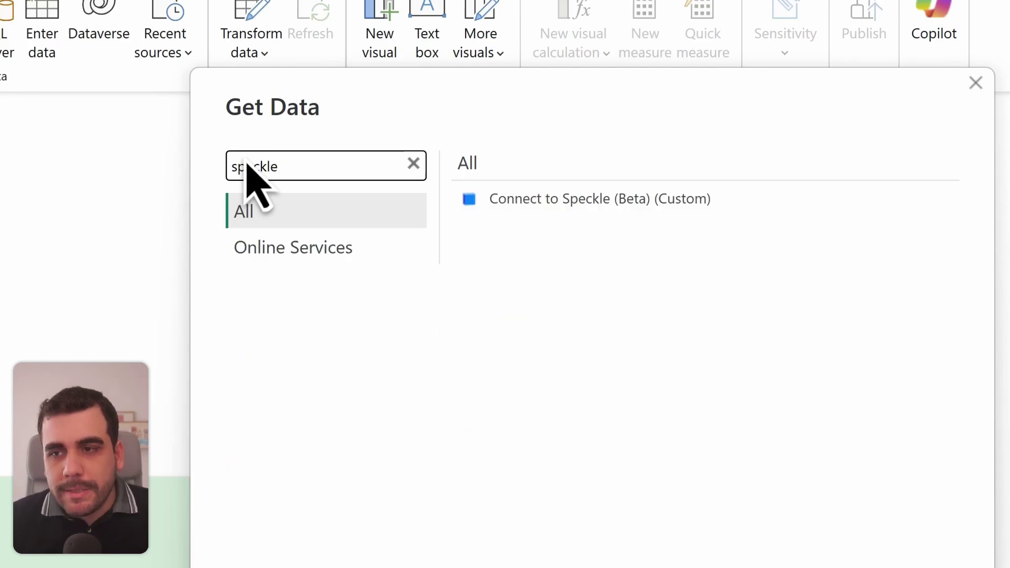
{"action": "left_click", "coordinate": [489, 201]}
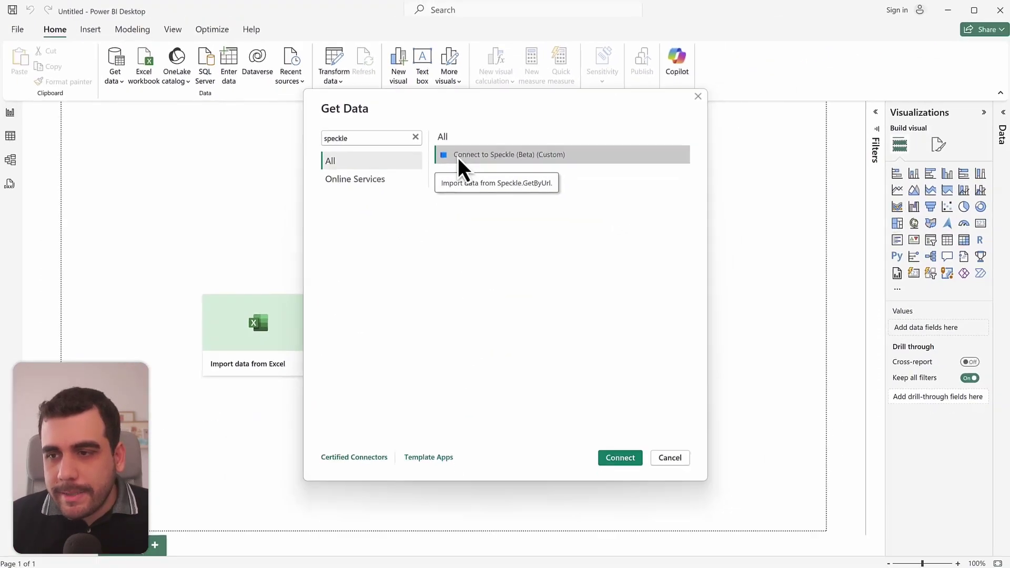
{"action": "left_click", "coordinate": [614, 457]}
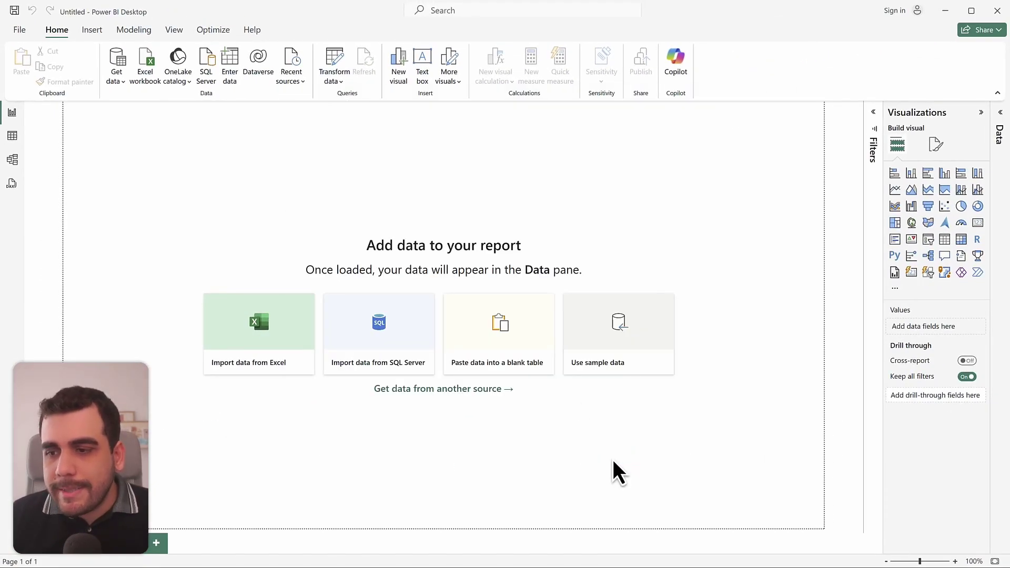
{"action": "left_click", "coordinate": [624, 343]}
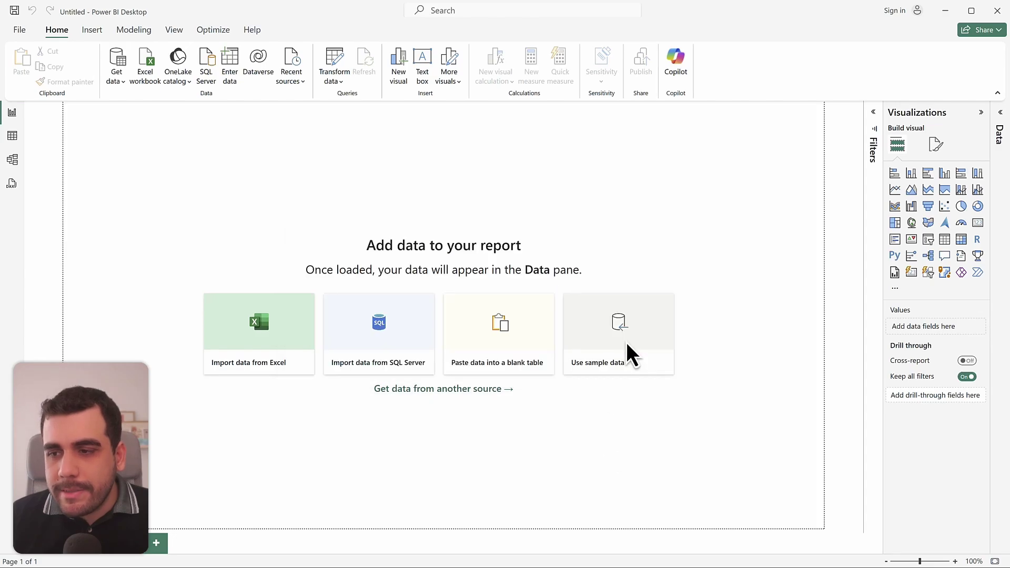
Step: Paste the model URL, sign in to Speckle, connect, and load the data as Query1
{"action": "left_click", "coordinate": [340, 270]}
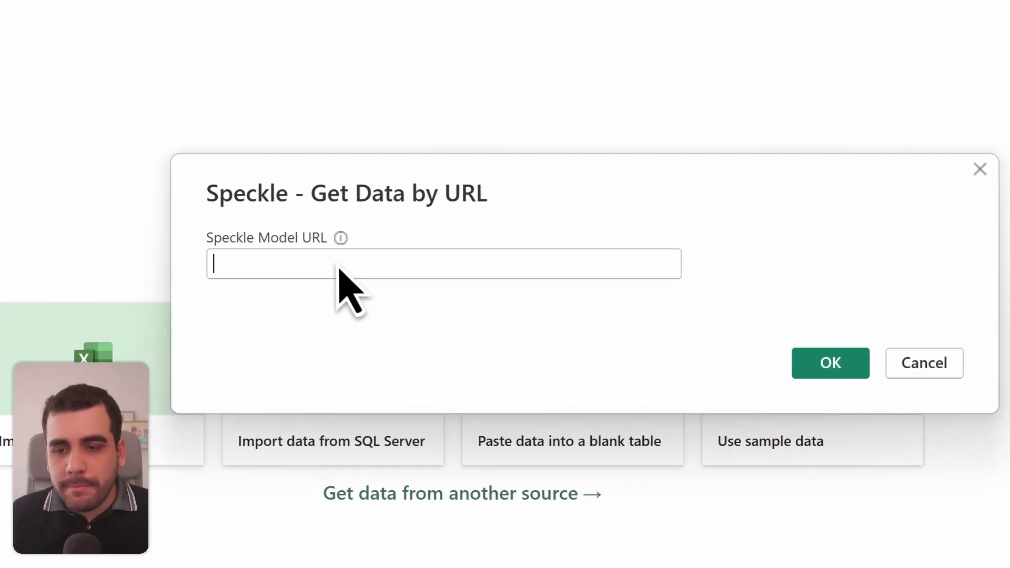
{"action": "key", "text": "ctrl+v"}
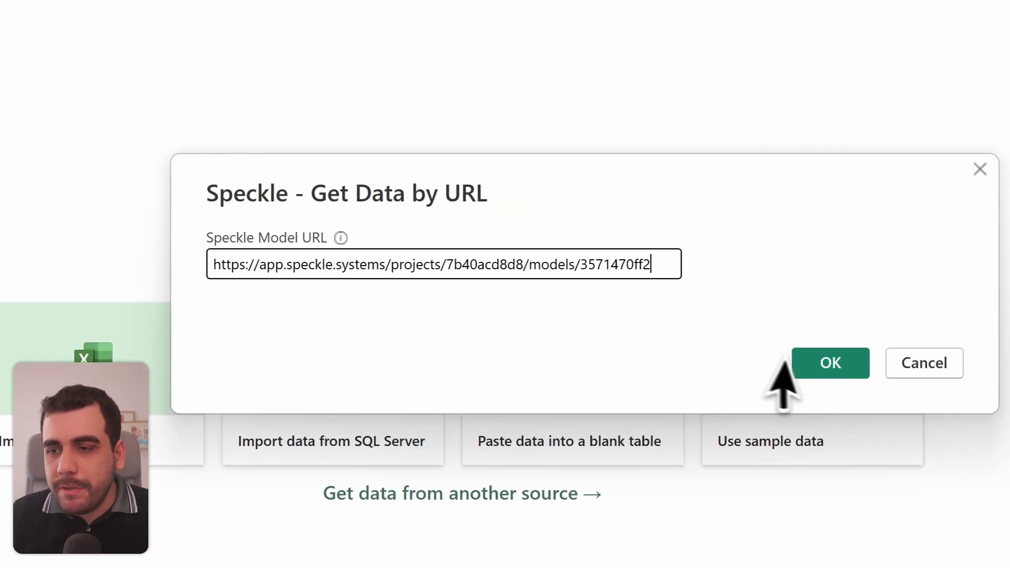
{"action": "left_click", "coordinate": [823, 368]}
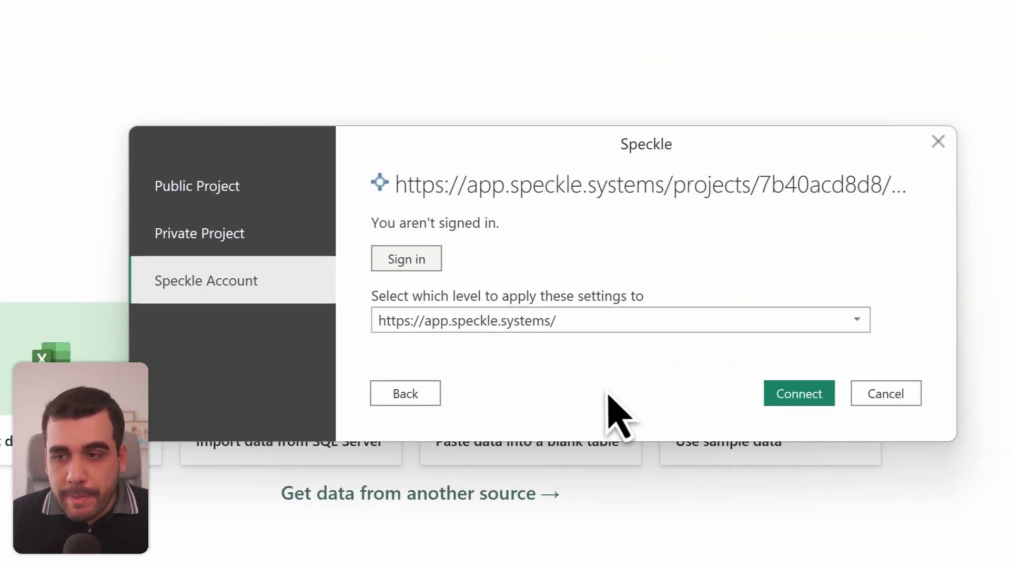
{"action": "left_click", "coordinate": [429, 260]}
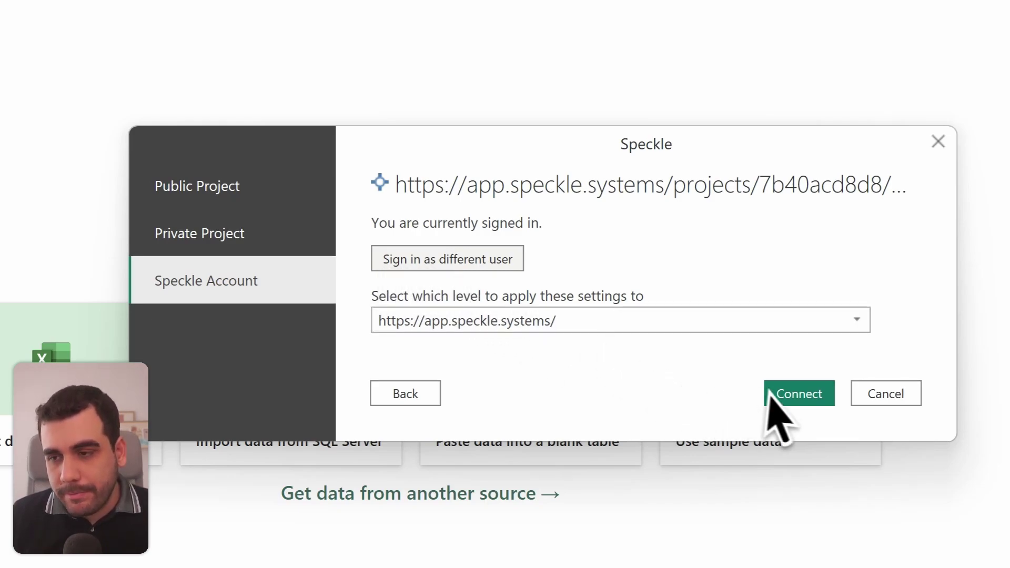
{"action": "left_click", "coordinate": [806, 398]}
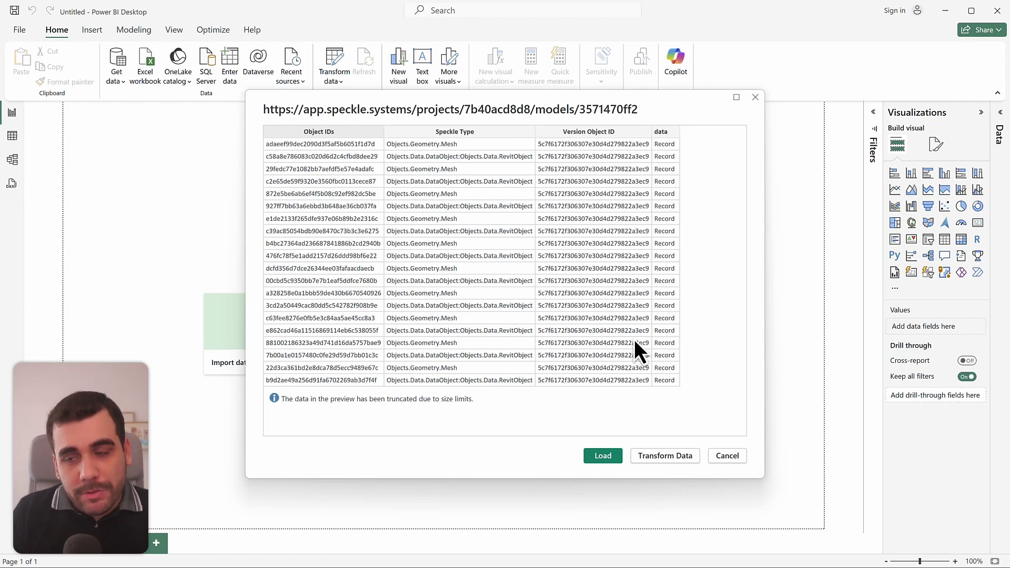
{"action": "left_click", "coordinate": [604, 459]}
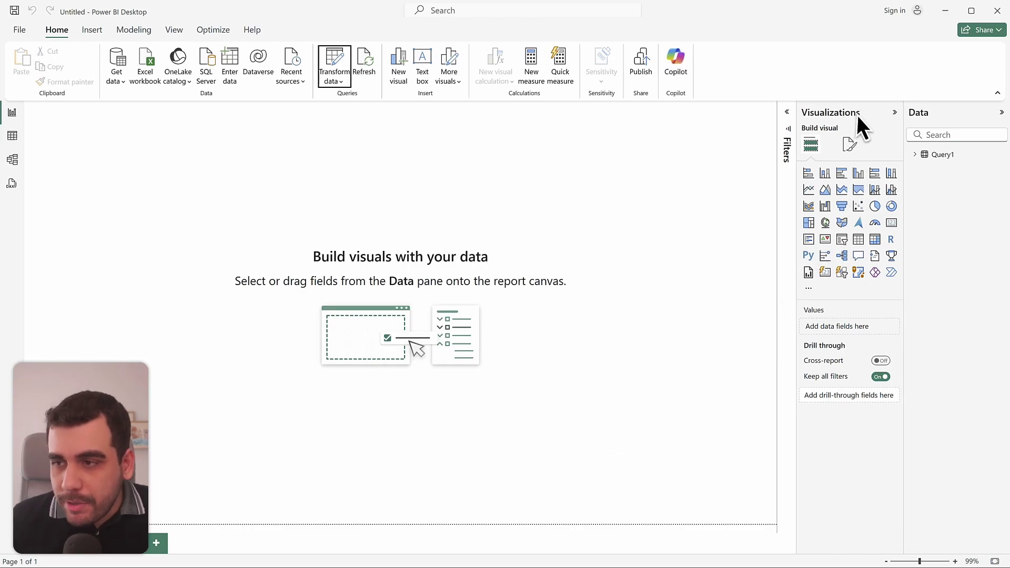
Step: Import the Speckle Power BI 3D visual from its .pbiviz file
{"action": "left_click", "coordinate": [809, 289]}
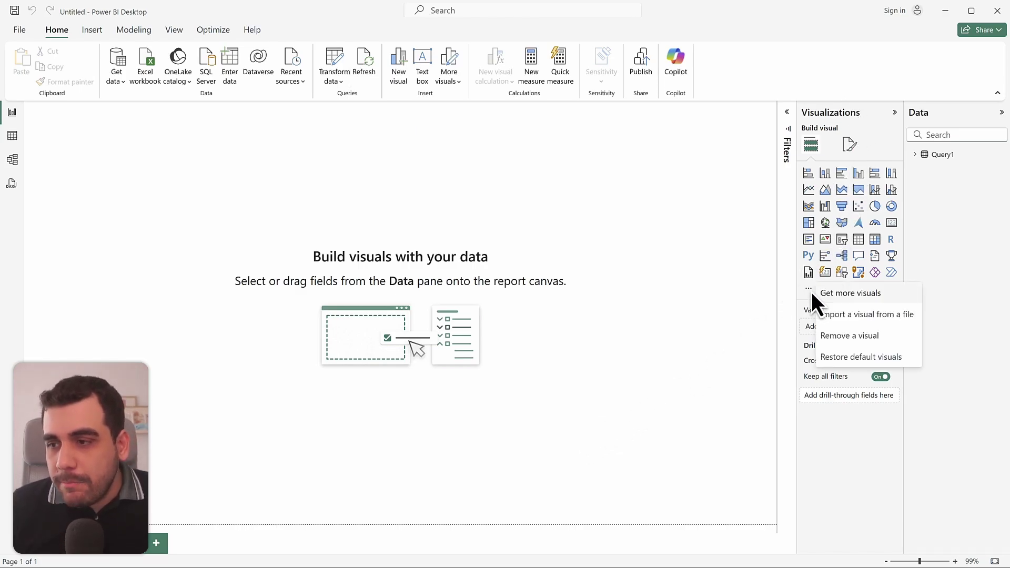
{"action": "left_click", "coordinate": [852, 315]}
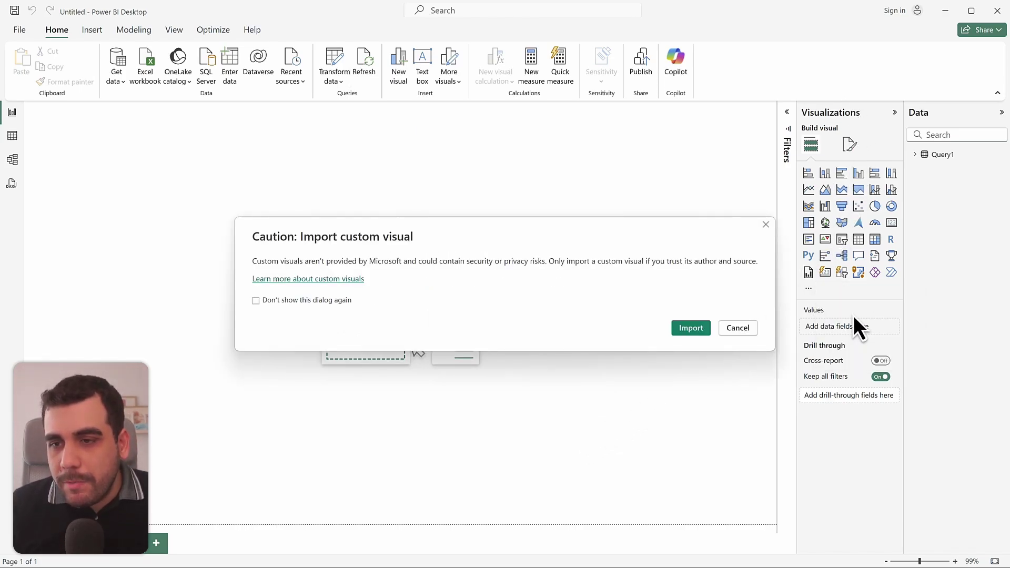
{"action": "left_click", "coordinate": [700, 328]}
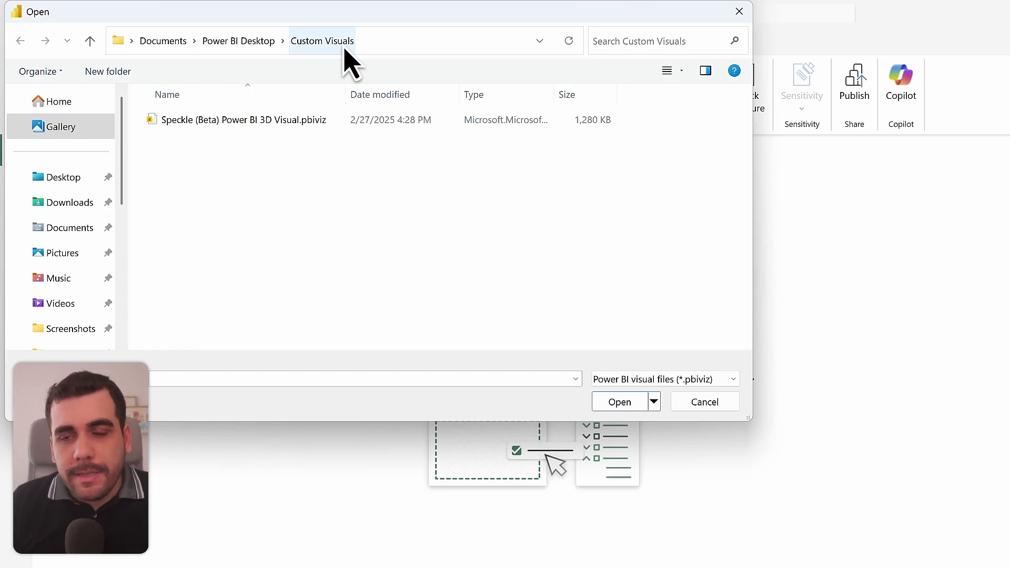
{"action": "left_click", "coordinate": [250, 125]}
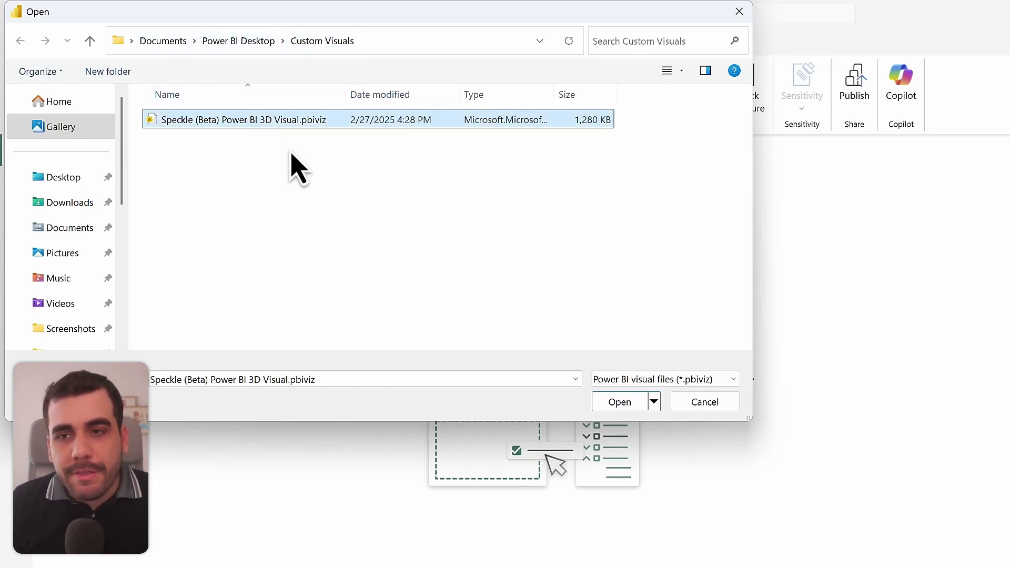
{"action": "left_click", "coordinate": [622, 405]}
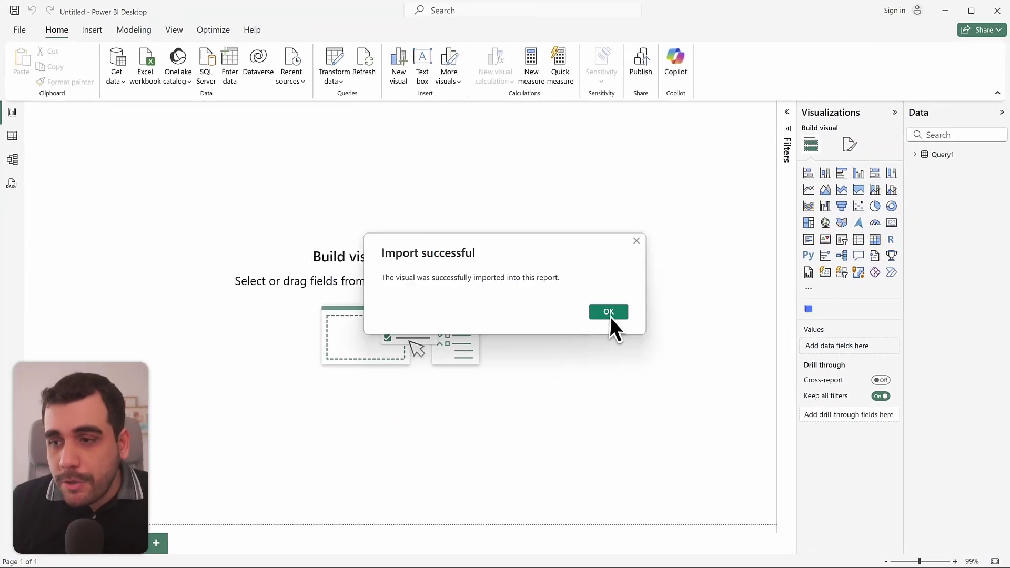
Step: Place a Speckle viewer on the report canvas and widen it
{"action": "left_click", "coordinate": [608, 313]}
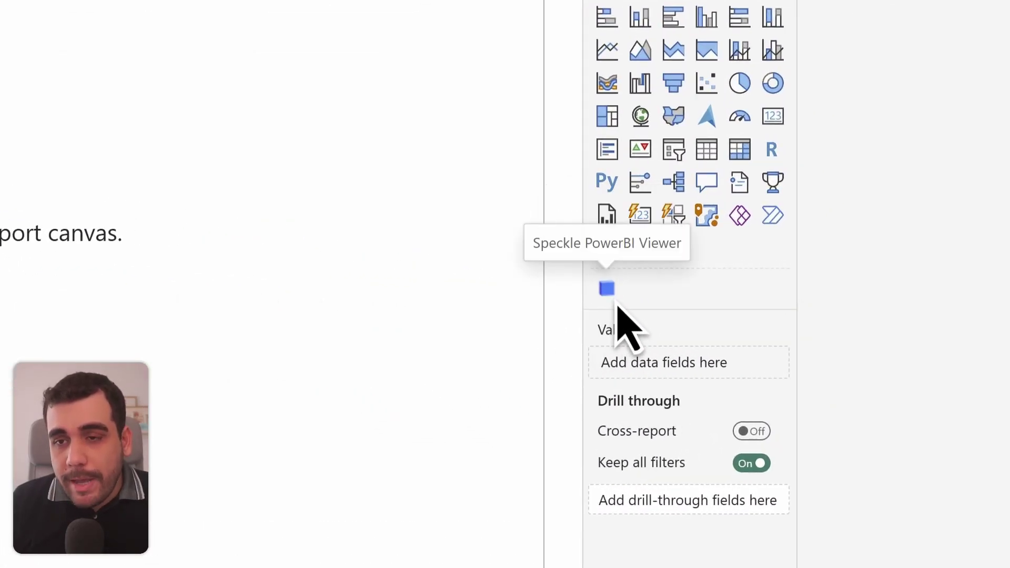
{"action": "left_click", "coordinate": [608, 290]}
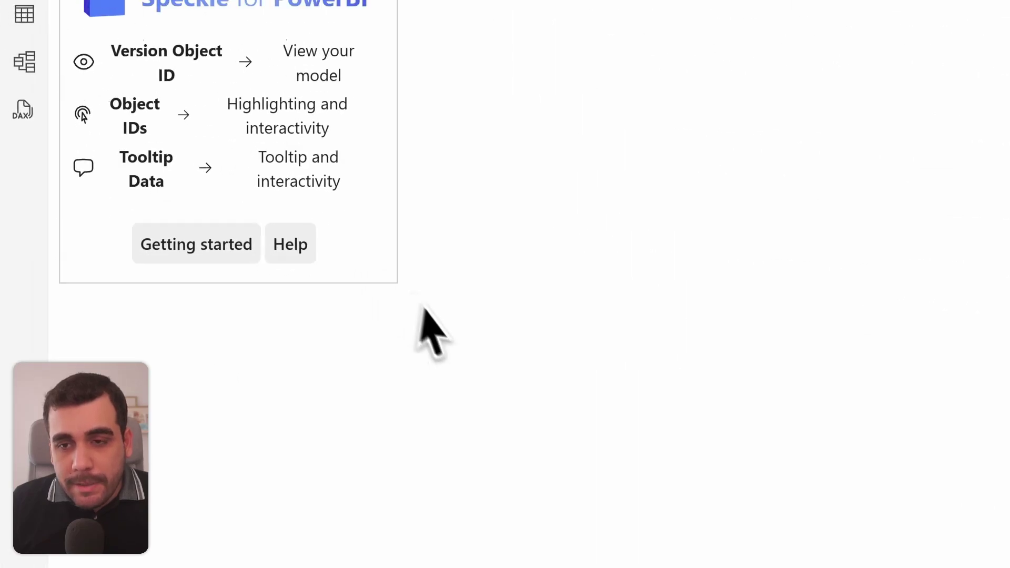
{"action": "left_click_drag", "start_coordinate": [421, 309], "coordinate": [846, 567]}
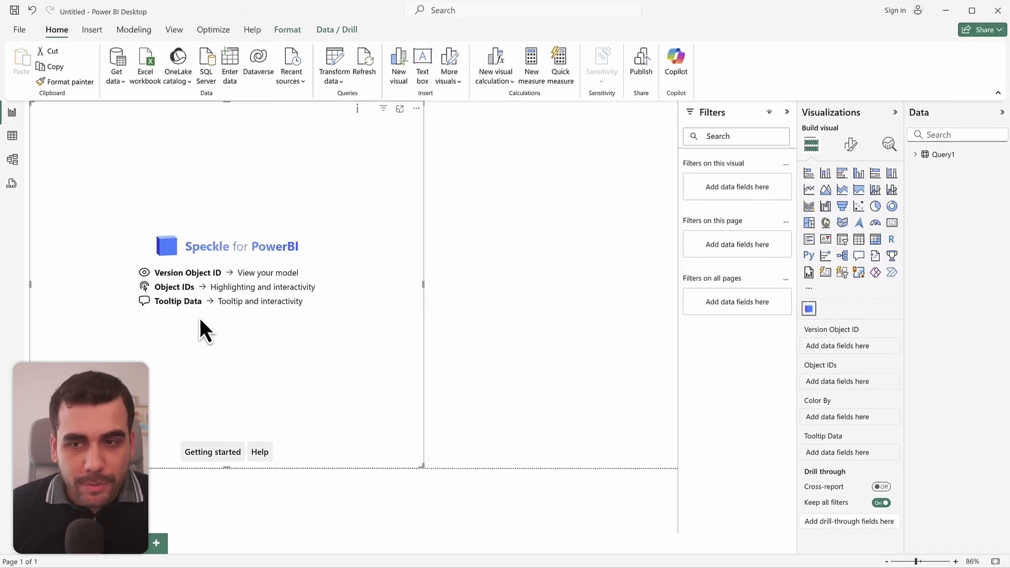
Step: Assign Query1's Version Object ID and Object IDs (plus Object IDs tooltip) to the Speckle visual, then orbit
{"action": "left_click", "coordinate": [915, 154]}
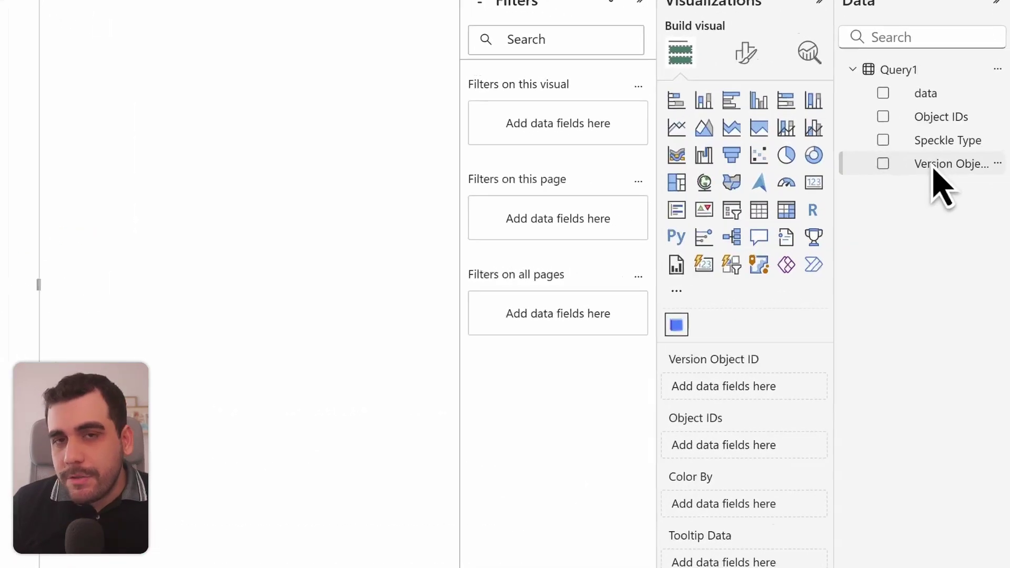
{"action": "left_click_drag", "start_coordinate": [918, 143], "coordinate": [684, 411]}
{"action": "left_click_drag", "start_coordinate": [938, 85], "coordinate": [708, 494]}
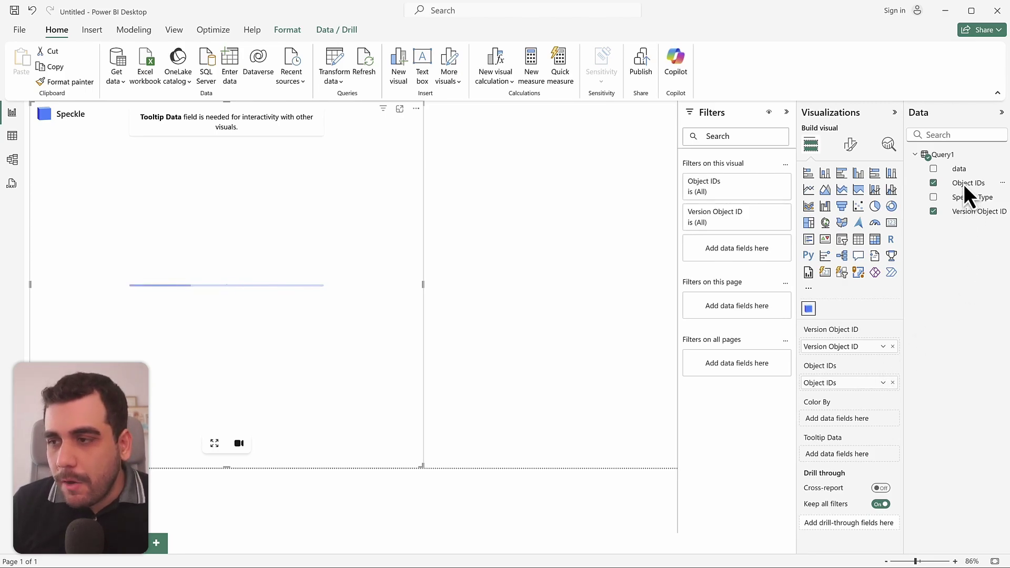
{"action": "left_click_drag", "start_coordinate": [964, 185], "coordinate": [853, 459]}
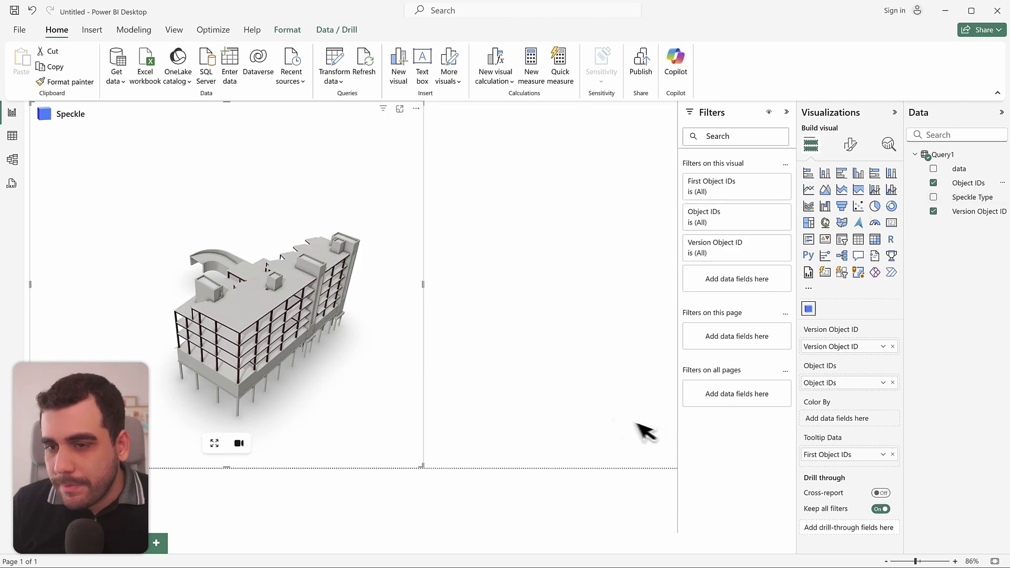
{"action": "left_click_drag", "start_coordinate": [125, 329], "coordinate": [197, 305]}
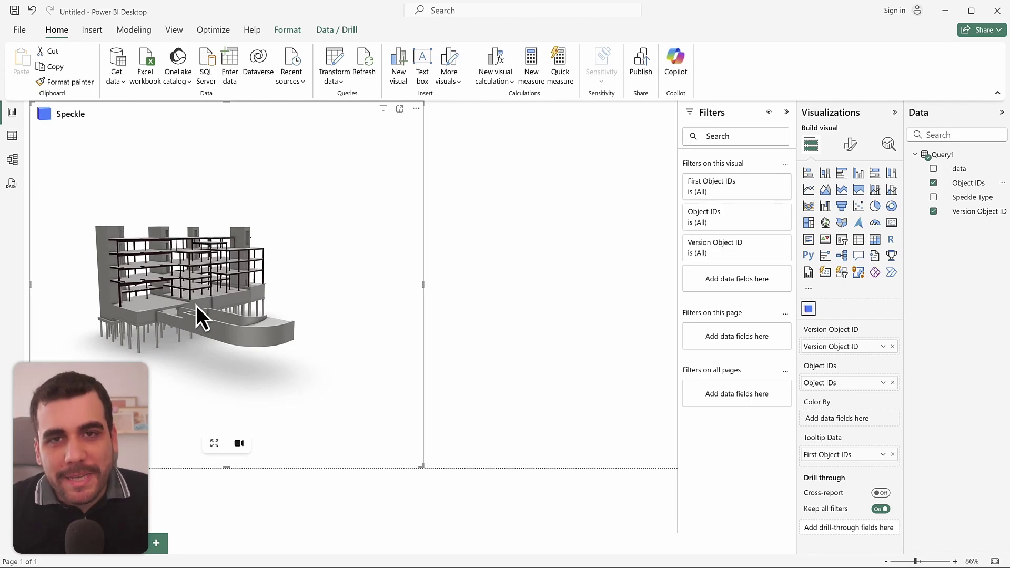
Step: Orbit to a frontal view and cross-filter by Structural Framing, Structural Columns and Walls
{"action": "scroll", "coordinate": [201, 267], "scroll_direction": "up", "scroll_amount": 5}
{"action": "scroll", "coordinate": [310, 320], "scroll_direction": "down", "scroll_amount": 5}
{"action": "left_click_drag", "start_coordinate": [270, 342], "coordinate": [223, 337]}
{"action": "scroll", "coordinate": [226, 342], "scroll_direction": "down", "scroll_amount": 3}
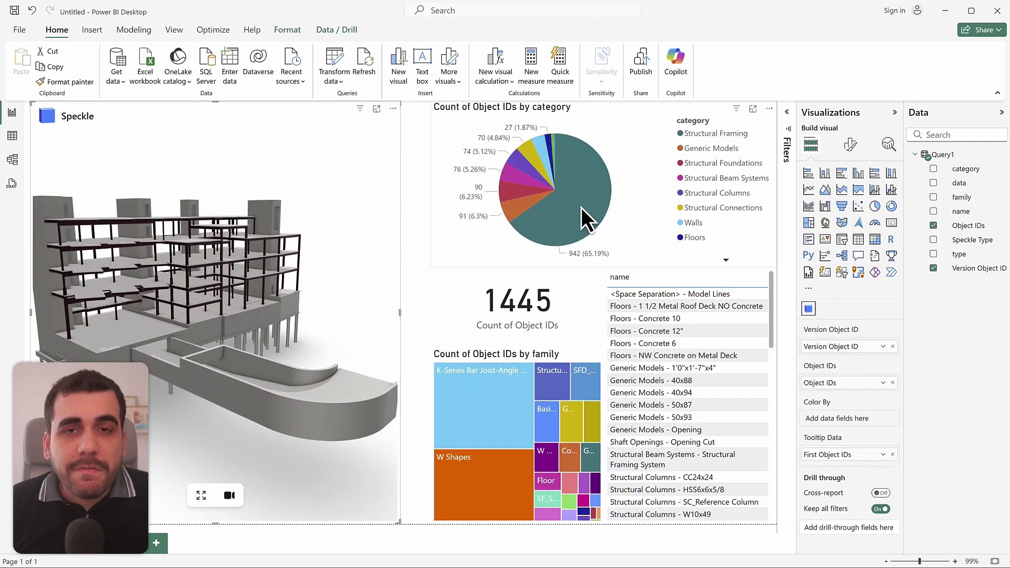
{"action": "left_click", "coordinate": [569, 213]}
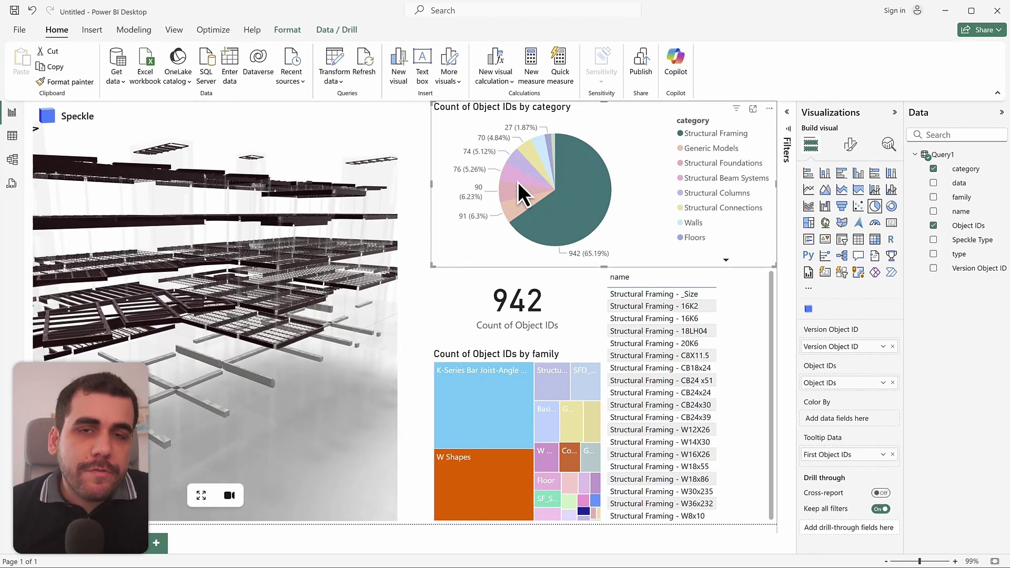
{"action": "left_click", "coordinate": [522, 165]}
{"action": "left_click", "coordinate": [541, 145]}
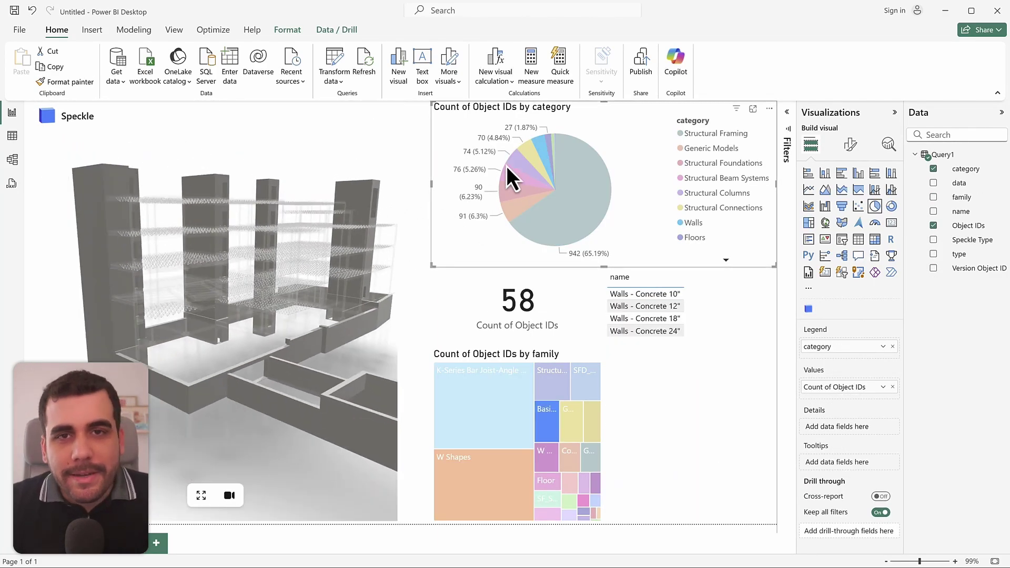
{"action": "left_click", "coordinate": [542, 150]}
Step: Cross-filter the model by K-Series, W Shapes, Structural Beam Systems and Basic Wall families
{"action": "left_click", "coordinate": [492, 409]}
{"action": "left_click", "coordinate": [274, 362]}
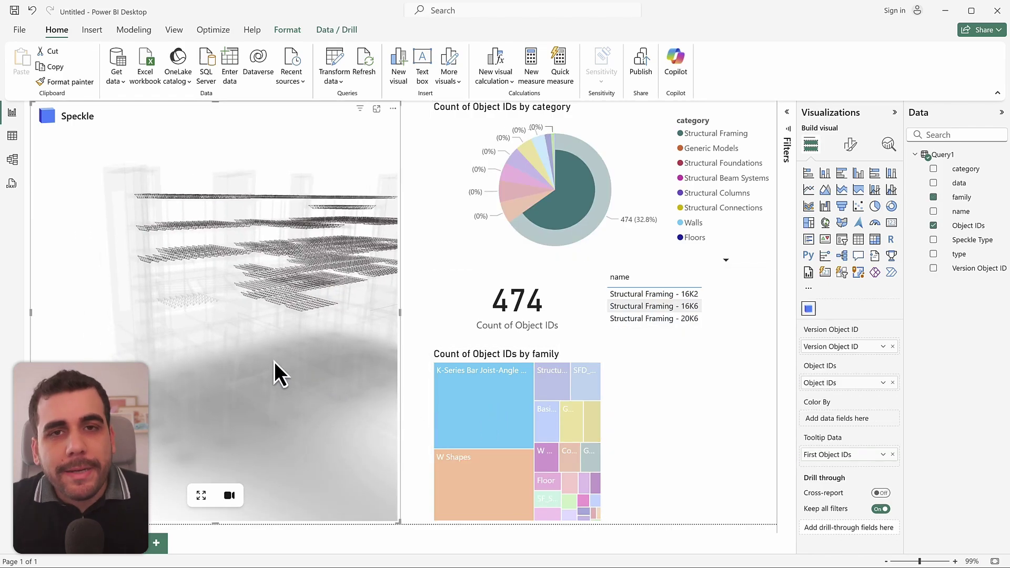
{"action": "left_click", "coordinate": [475, 481]}
{"action": "left_click", "coordinate": [519, 468]}
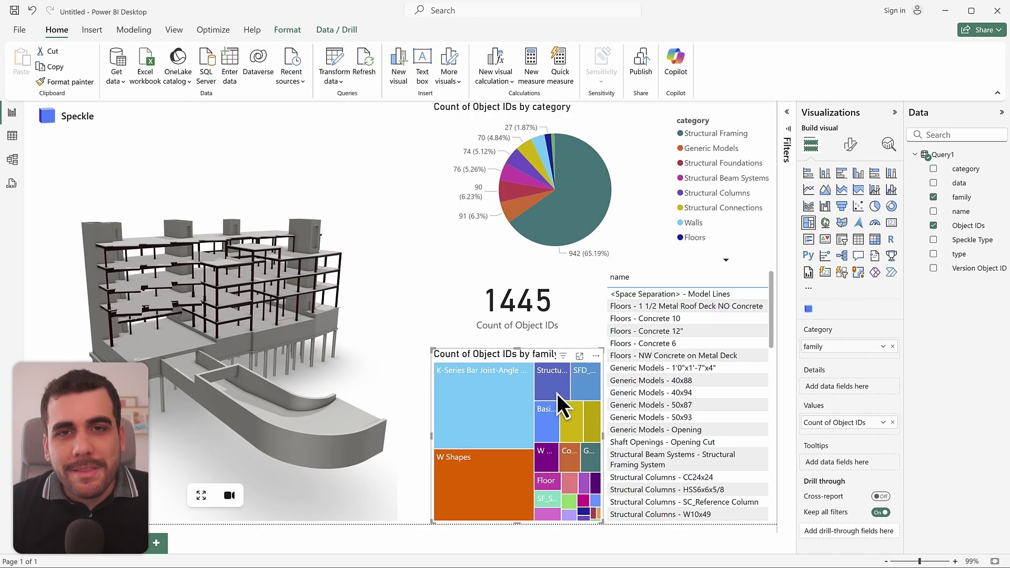
{"action": "left_click", "coordinate": [558, 392]}
{"action": "left_click", "coordinate": [544, 419]}
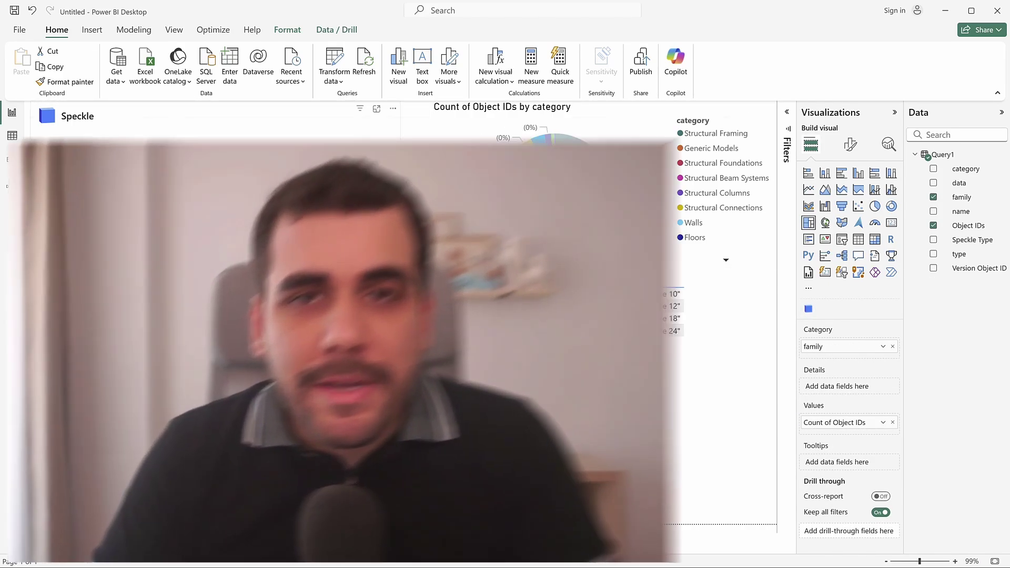